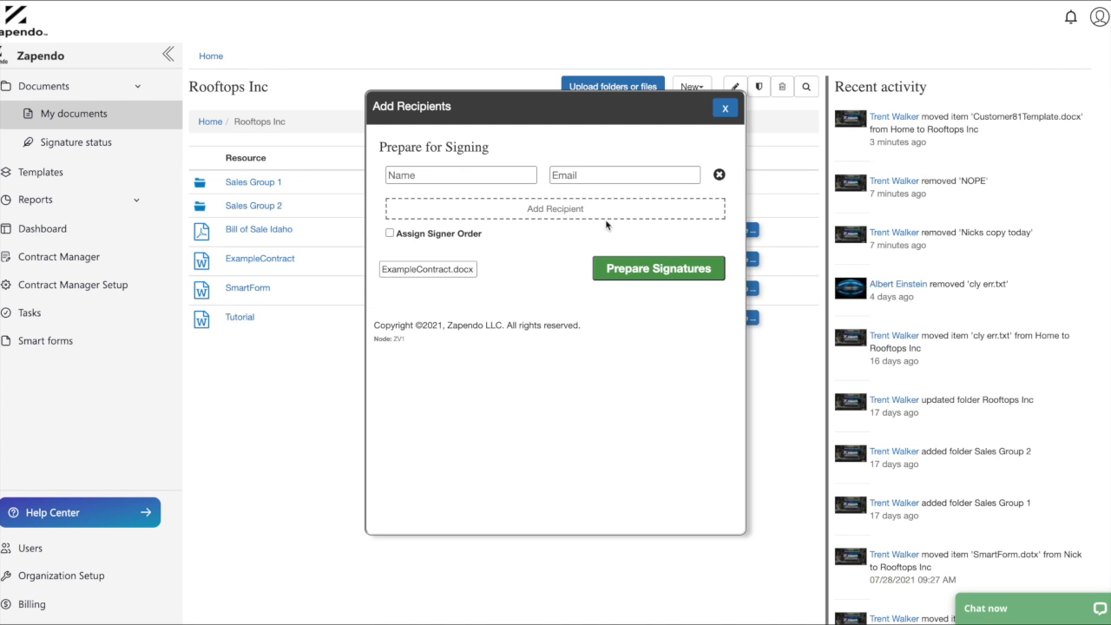
# Step: Enter the recipient's name and e-mail for signing, title the document ExampleContract2, and start preparing its signatures
pyautogui.click(416, 174)
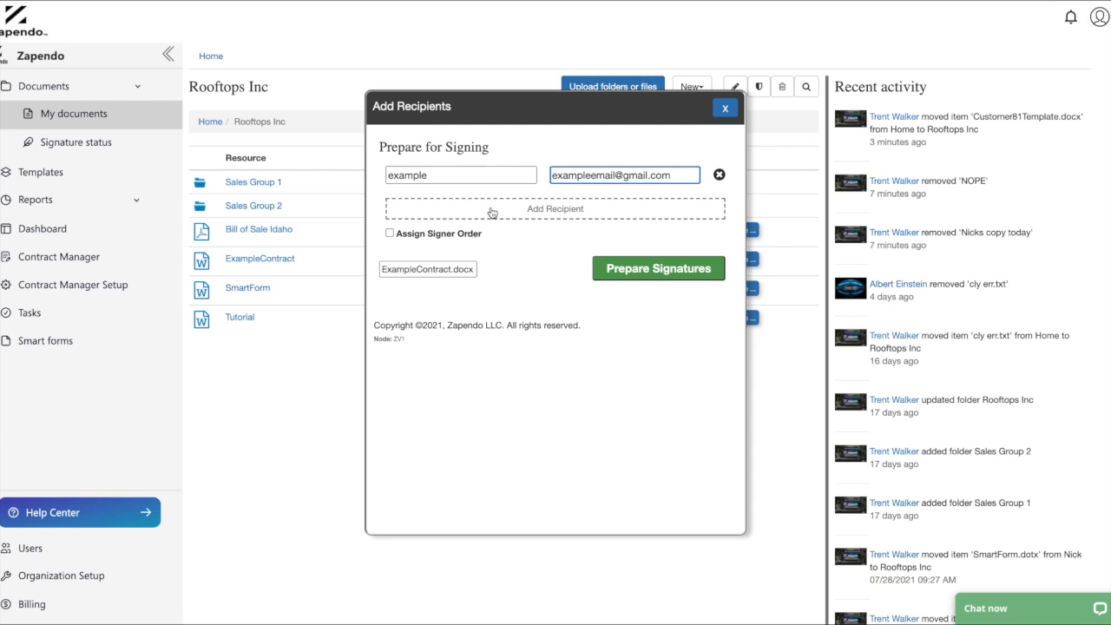
pyautogui.click(453, 270)
pyautogui.click(452, 270)
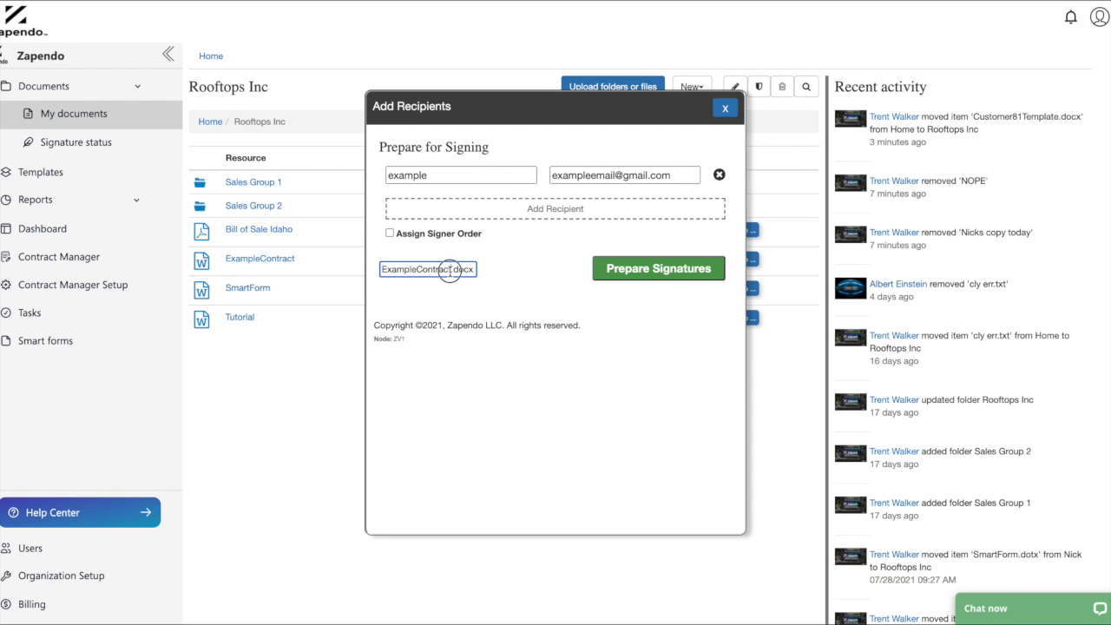
pyautogui.write('2')
pyautogui.click(526, 345)
pyautogui.click(622, 278)
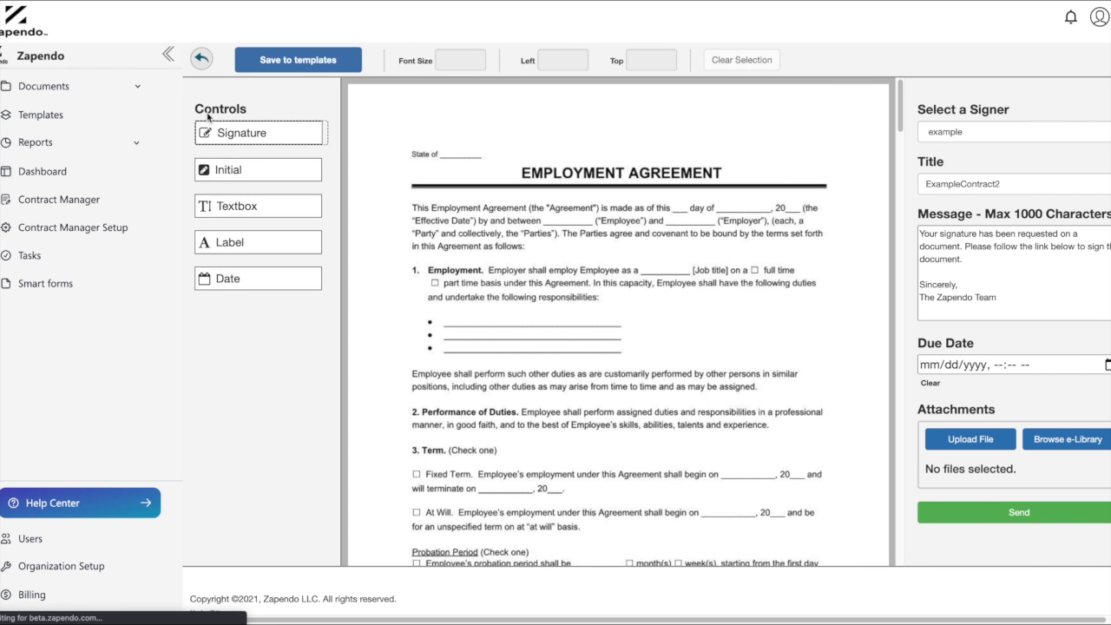
# Step: Place a signature, an initial and a date field for the signer in the Employment section of the agreement
pyautogui.moveTo(223, 132)
pyautogui.mouseDown()
pyautogui.moveTo(590, 319)
pyautogui.moveTo(597, 335)
pyautogui.mouseUp()
pyautogui.moveTo(239, 166); pyautogui.dragTo(580, 304)
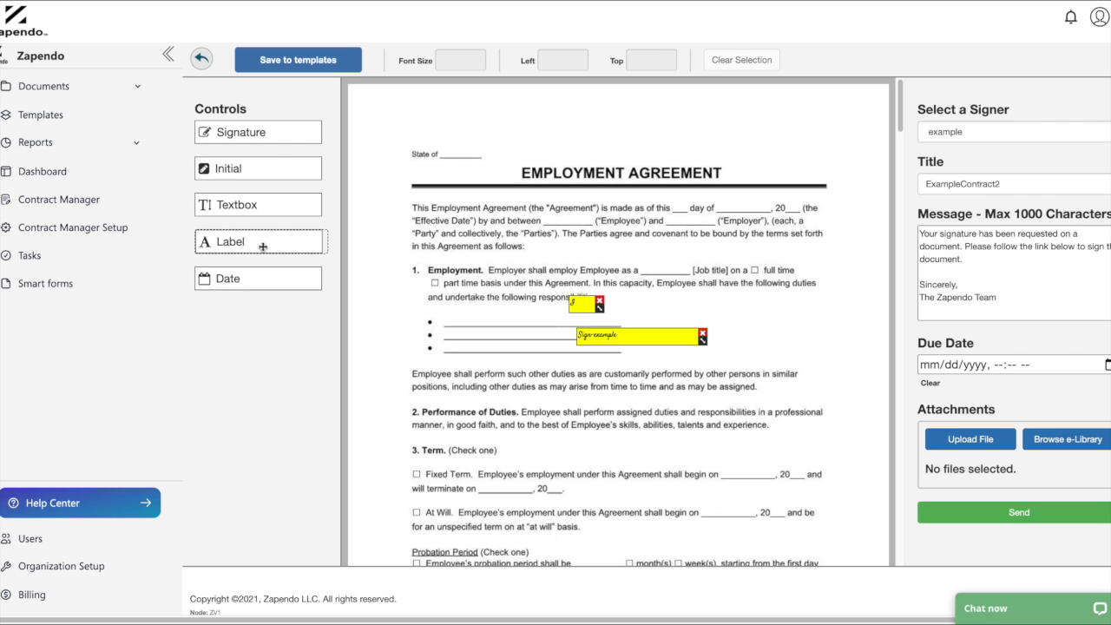
pyautogui.moveTo(315, 275); pyautogui.dragTo(560, 271)
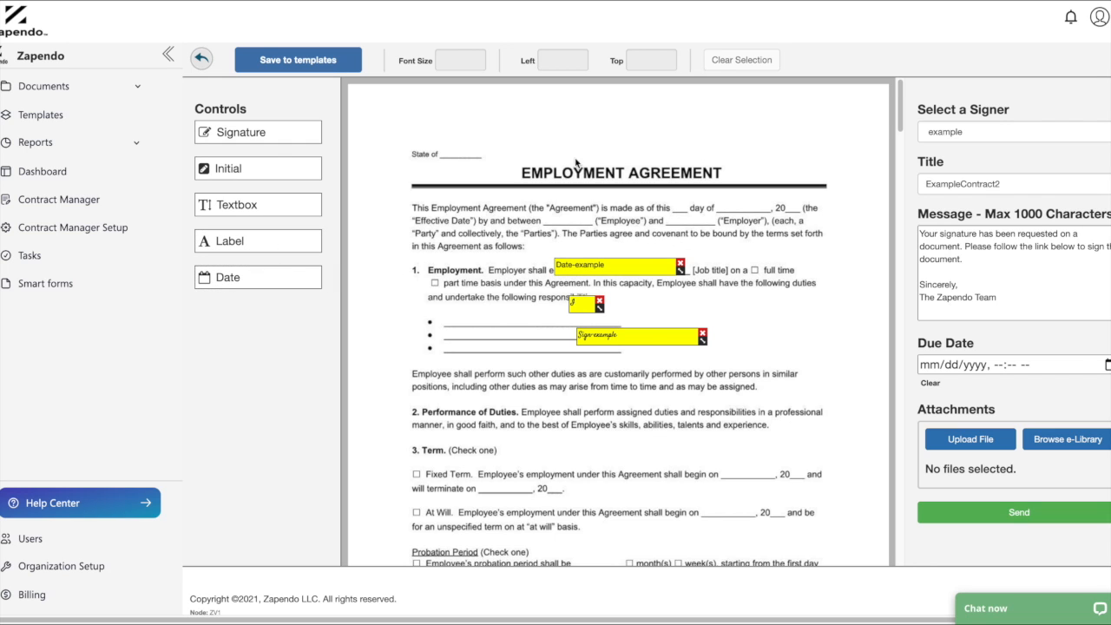
# Step: Save the prepared contract to the templates and open the Templates list
pyautogui.click(292, 59)
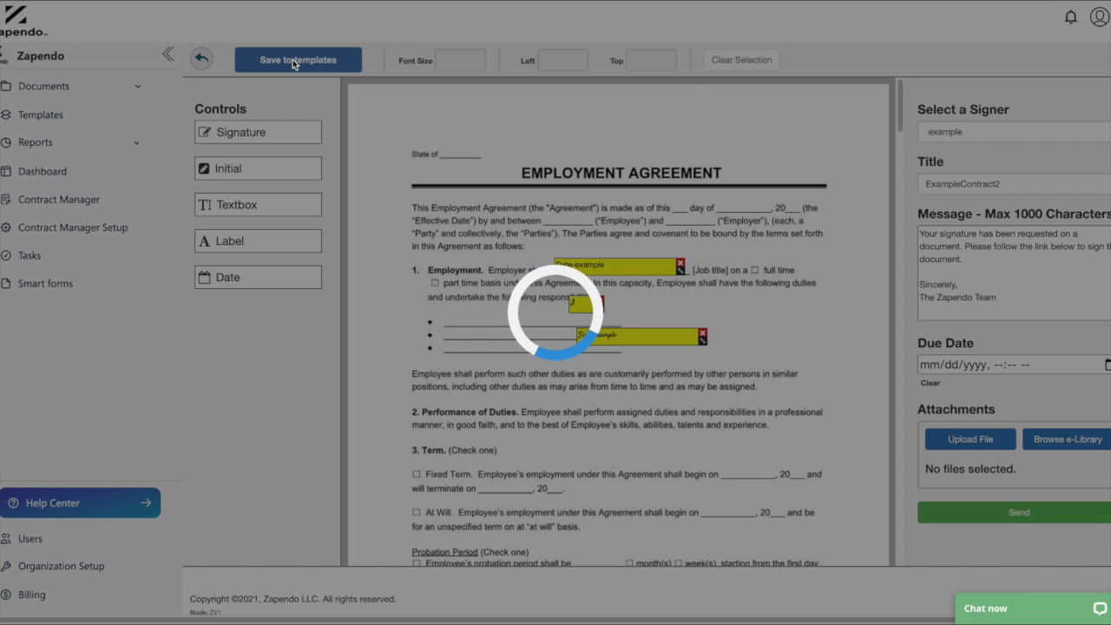
pyautogui.click(667, 60)
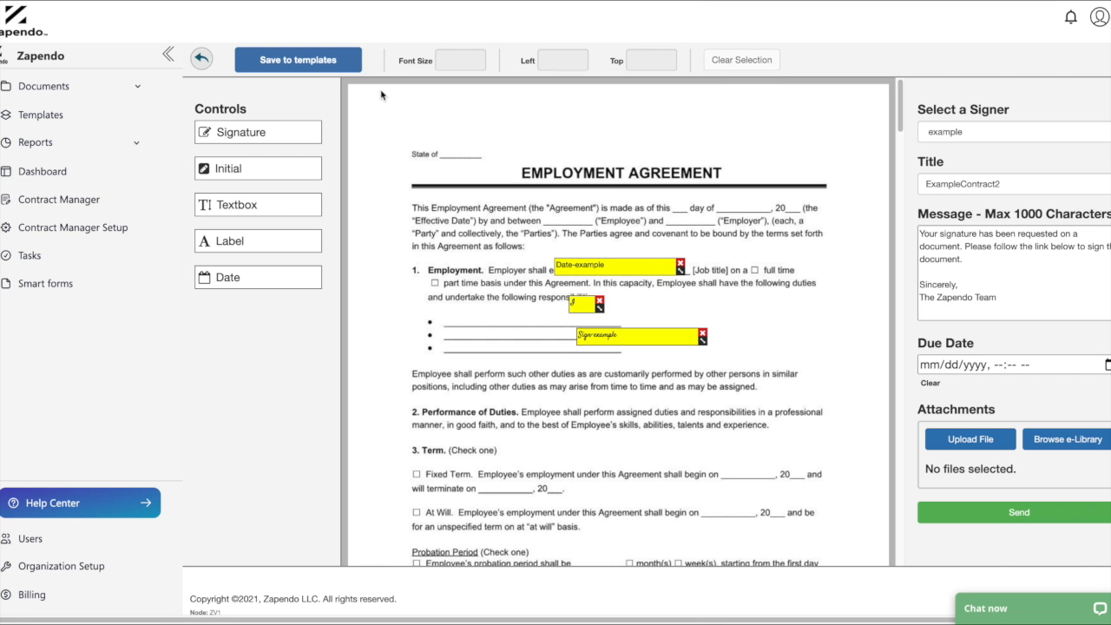
pyautogui.click(204, 60)
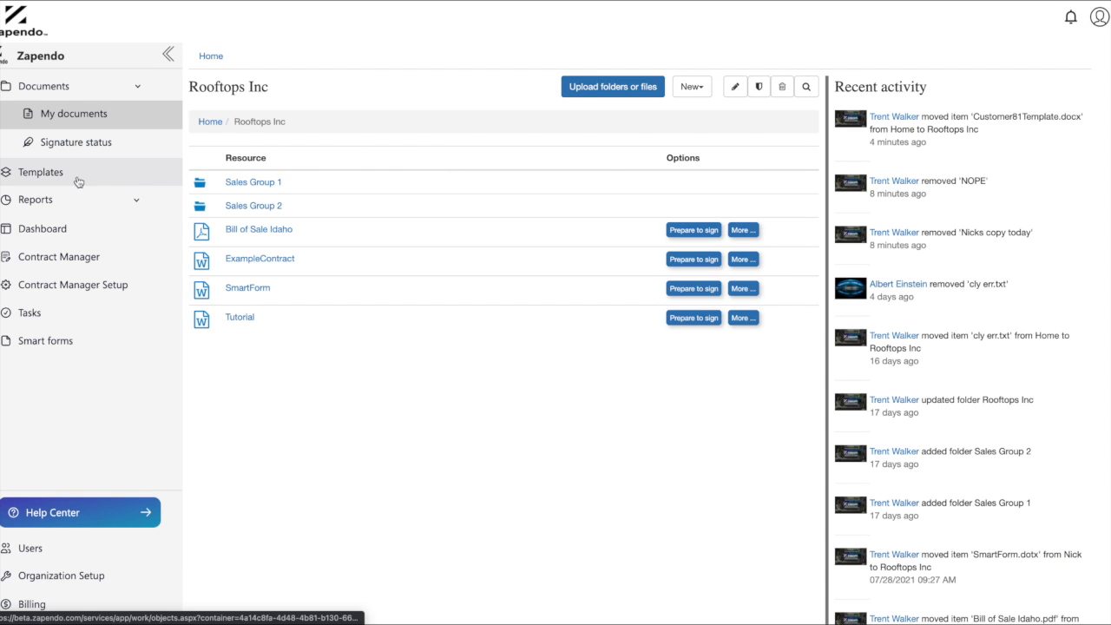
pyautogui.click(27, 179)
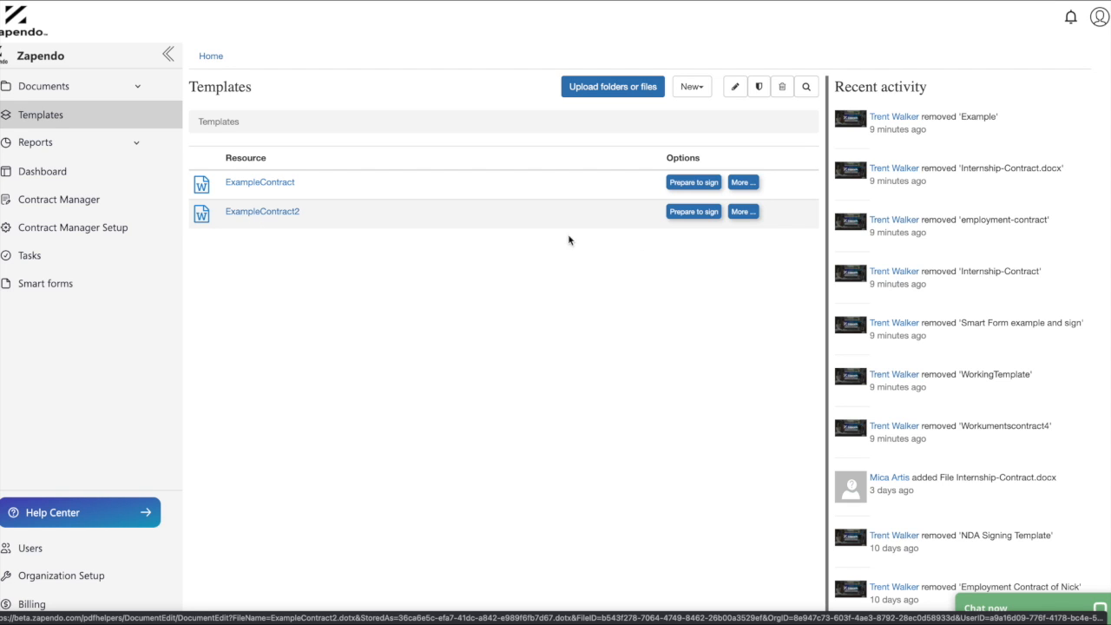
# Step: View the recipients stored for signing the ExampleContract2 template and close them again
pyautogui.click(700, 217)
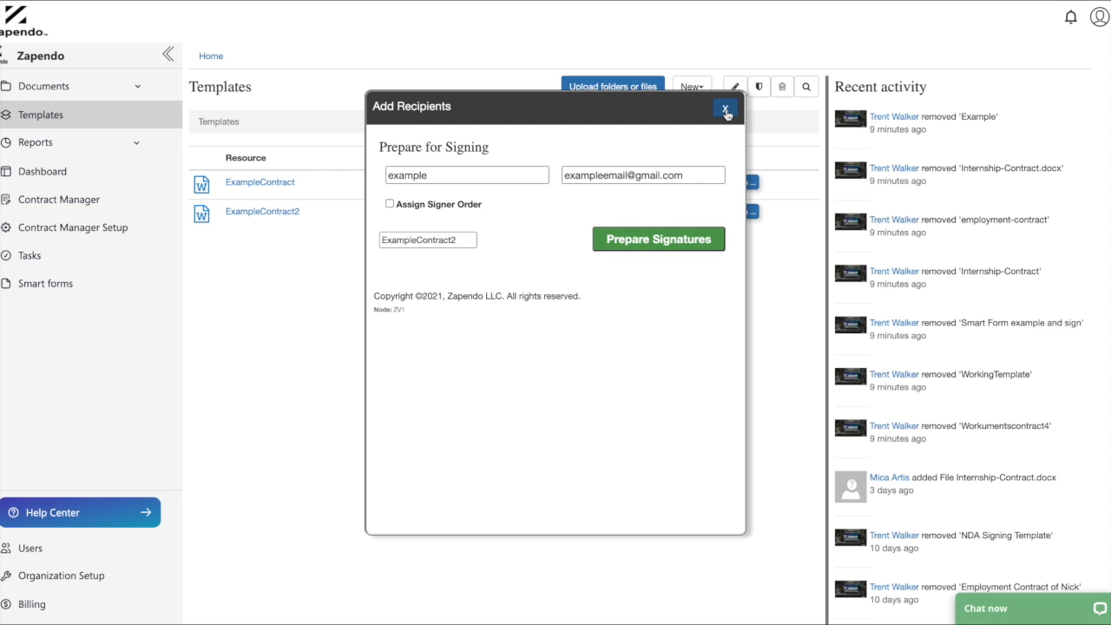
pyautogui.click(726, 110)
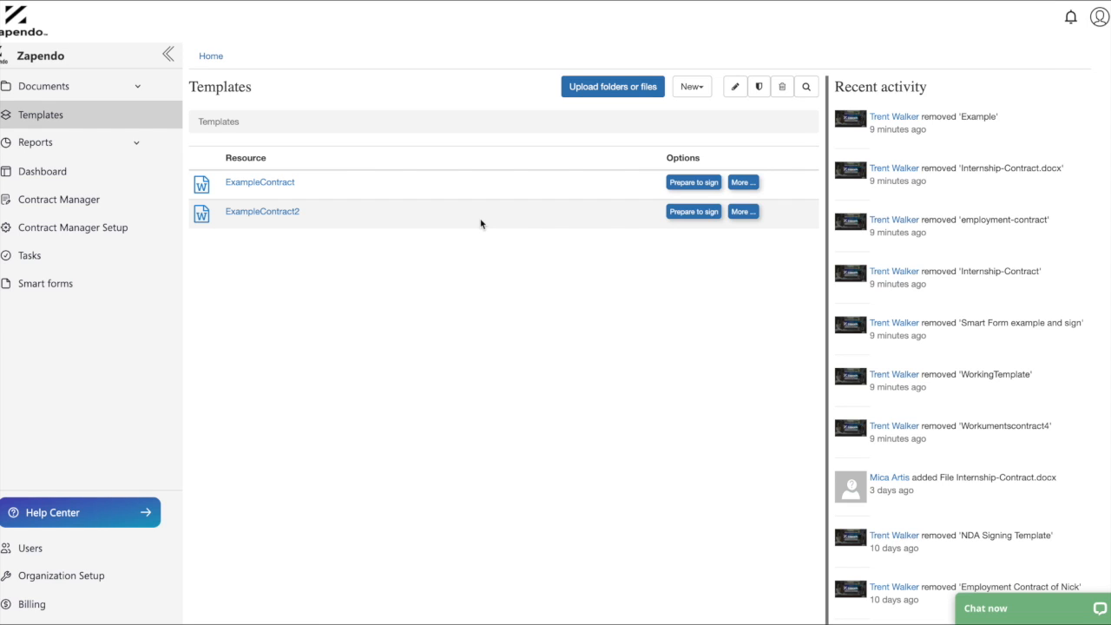
# Step: Open the ExampleContract2 template for editing and delete the blank line after "State of"
pyautogui.click(259, 216)
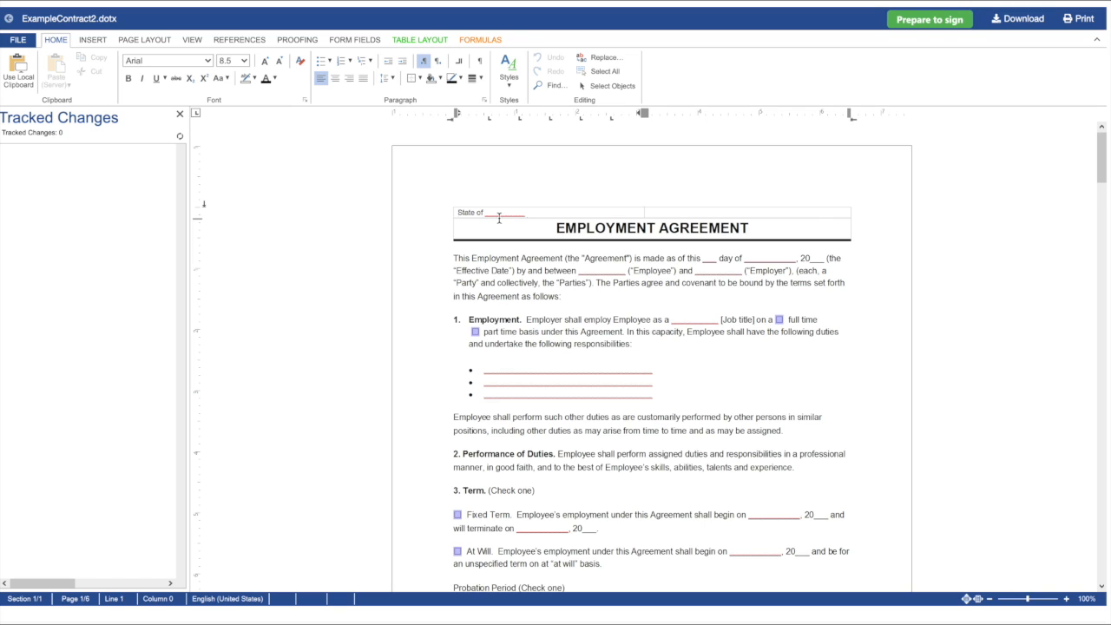
pyautogui.moveTo(486, 218); pyautogui.dragTo(528, 216)
pyautogui.press('Delete')
# Step: Accept all tracked changes in the document and stop tracking
pyautogui.click(297, 40)
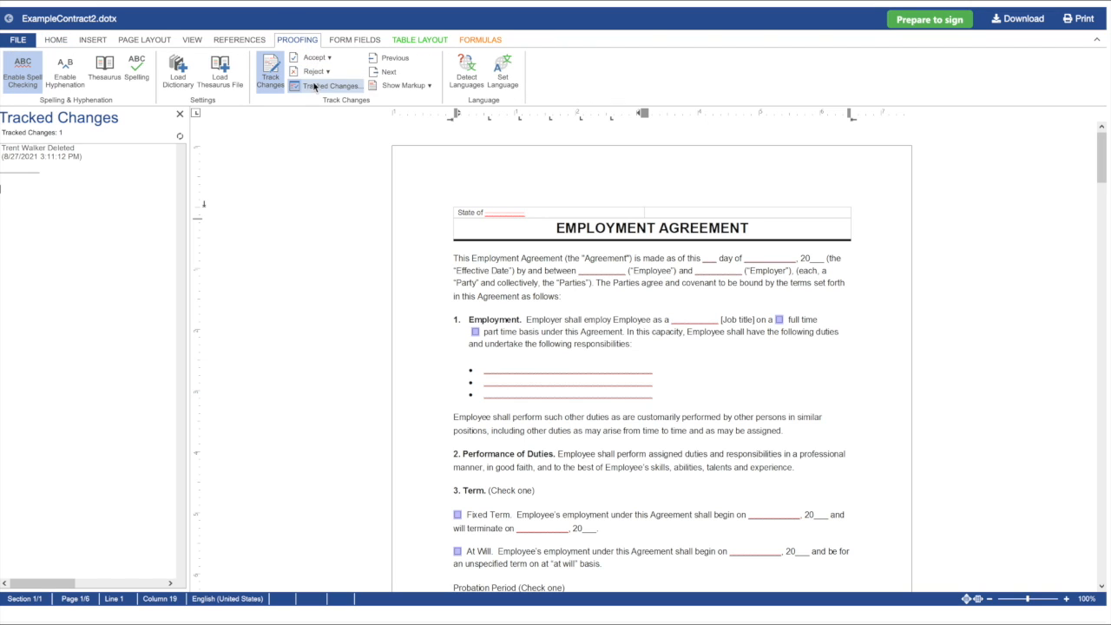
pyautogui.click(317, 57)
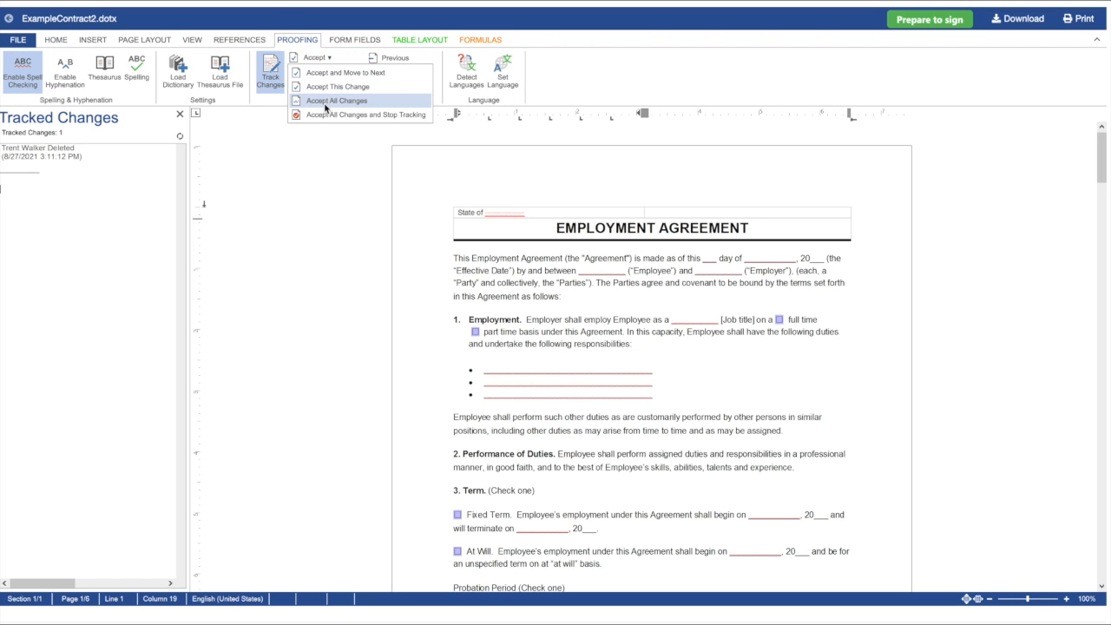
pyautogui.click(326, 101)
pyautogui.click(316, 58)
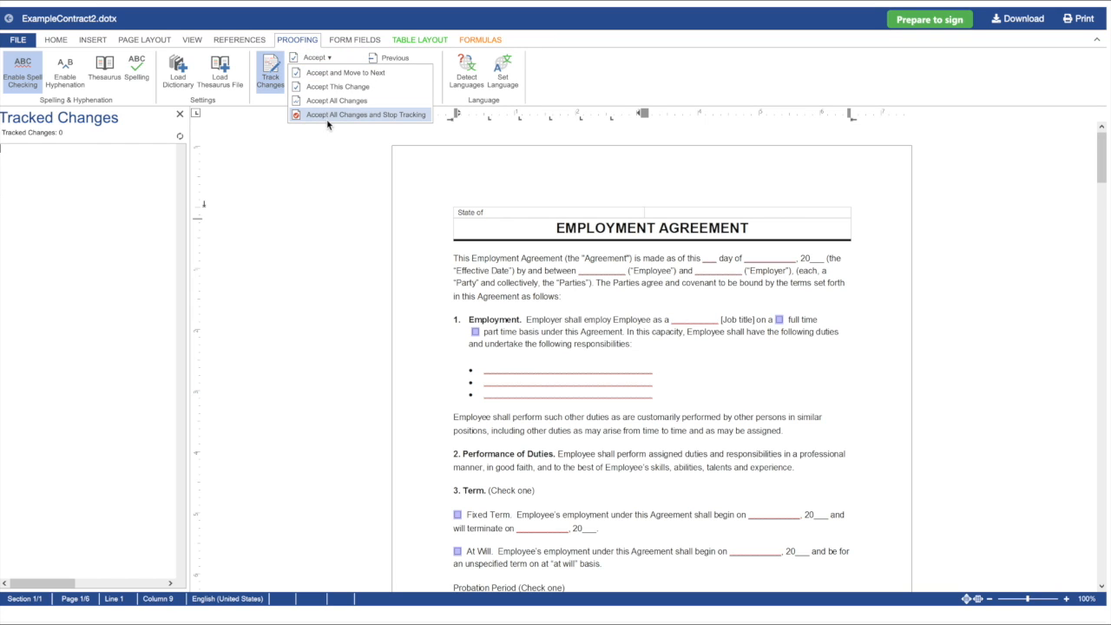
pyautogui.click(325, 116)
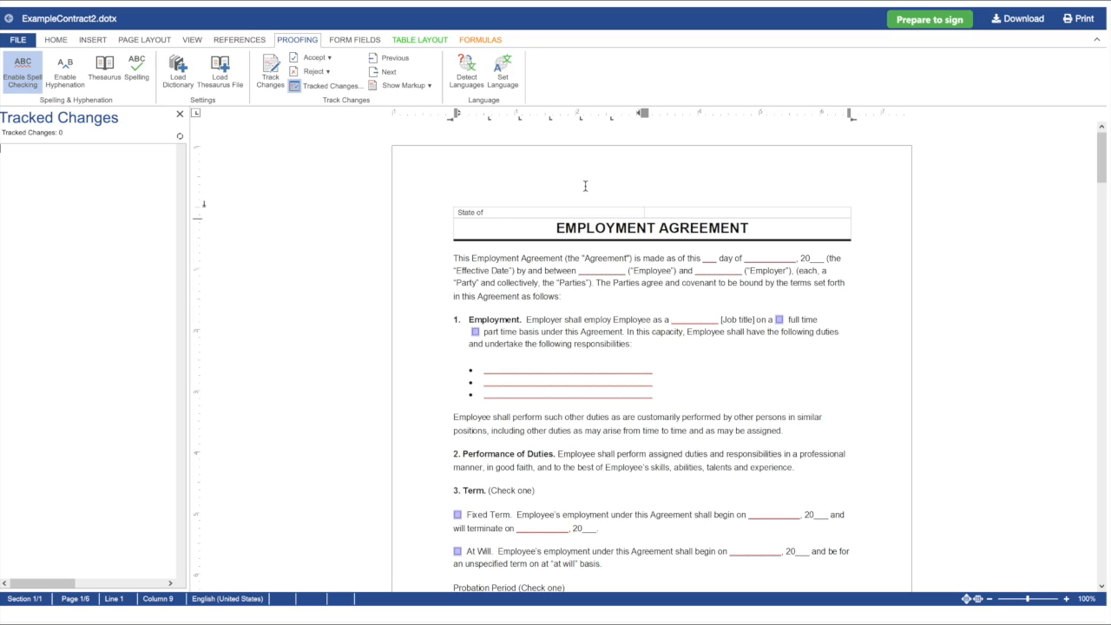
# Step: Insert the placeholder {{State}} after "State of" and replace the blank before "day of" with {{Day}}
pyautogui.write('(')
pyautogui.write('{State}}')
pyautogui.doubleClick(705, 259)
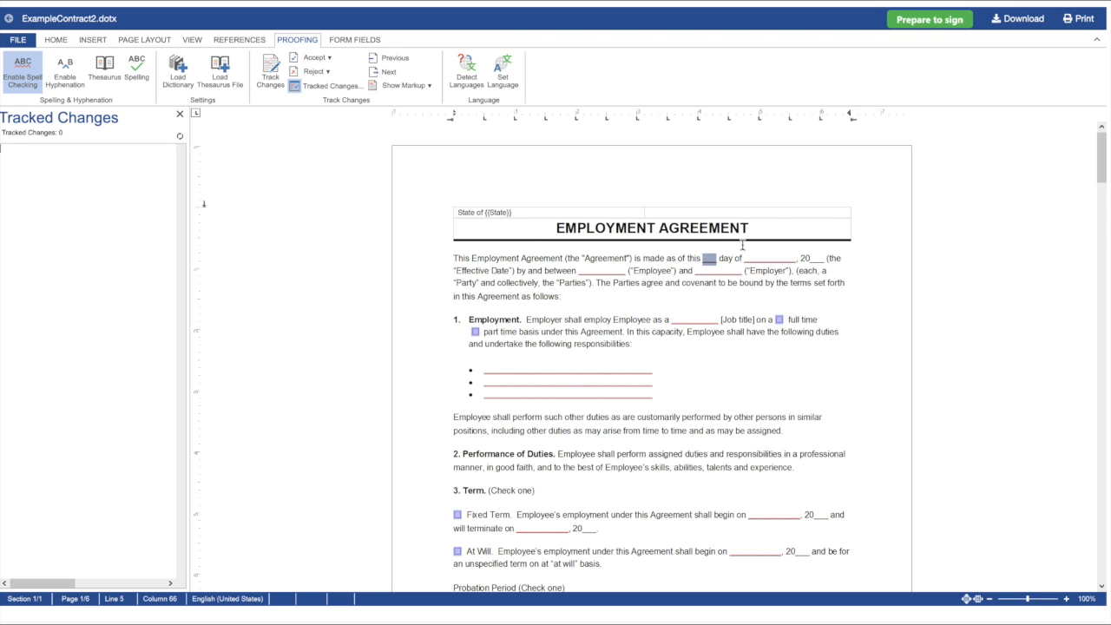
pyautogui.write('{Day')
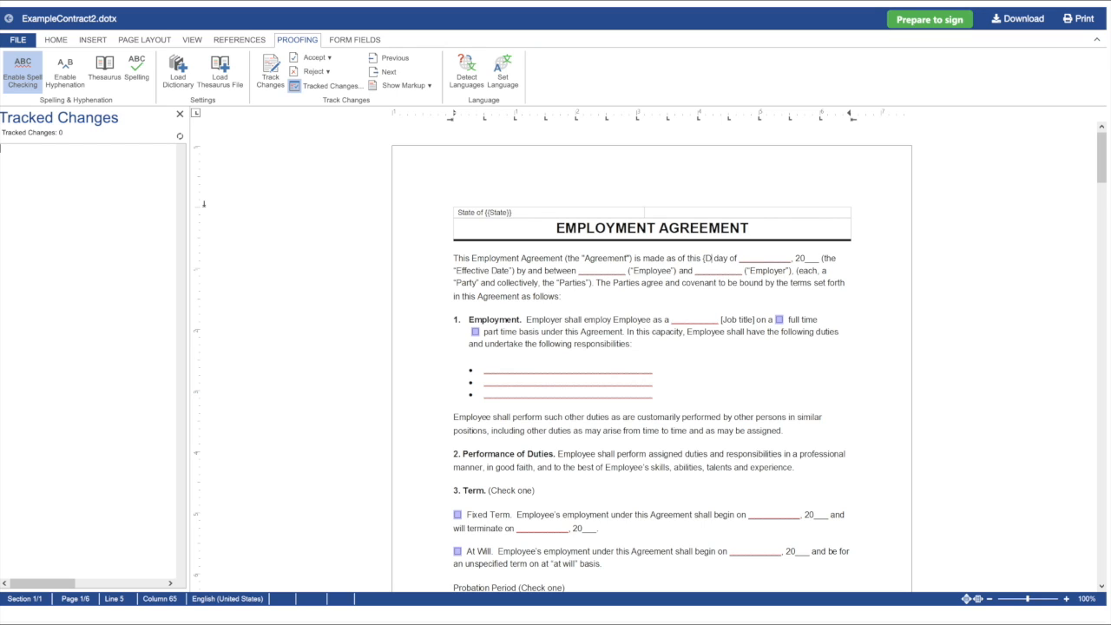
pyautogui.write('}}')
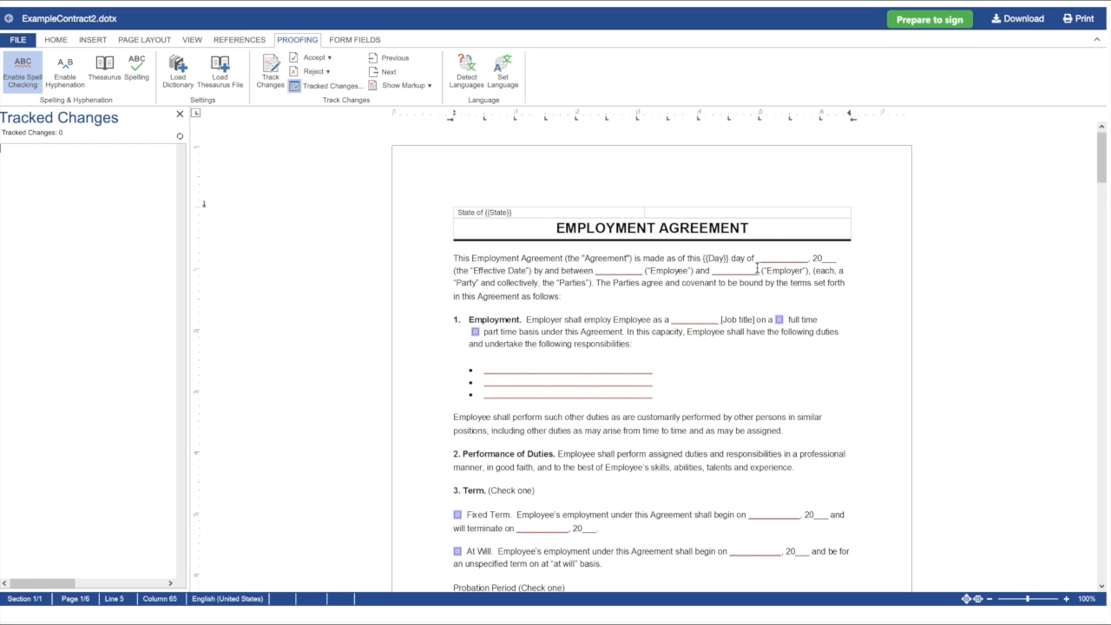
# Step: Replace the blank after "day of" with {{Month}} and the "20___" year blank with {{Year}}
pyautogui.moveTo(757, 260); pyautogui.dragTo(809, 259)
pyautogui.write('{{')
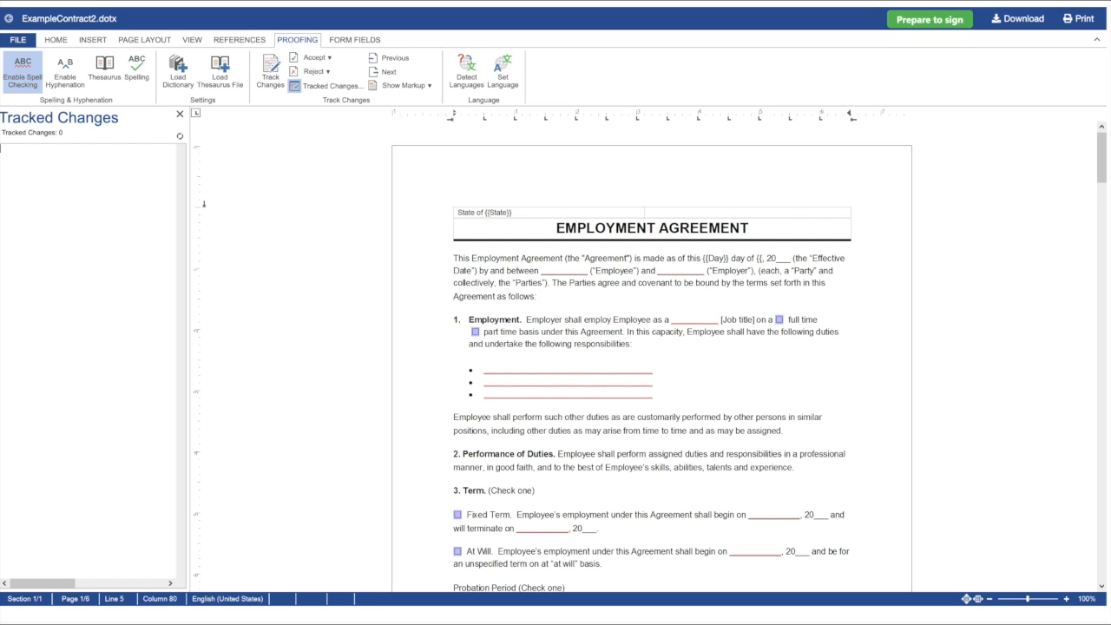
pyautogui.write('Month}}')
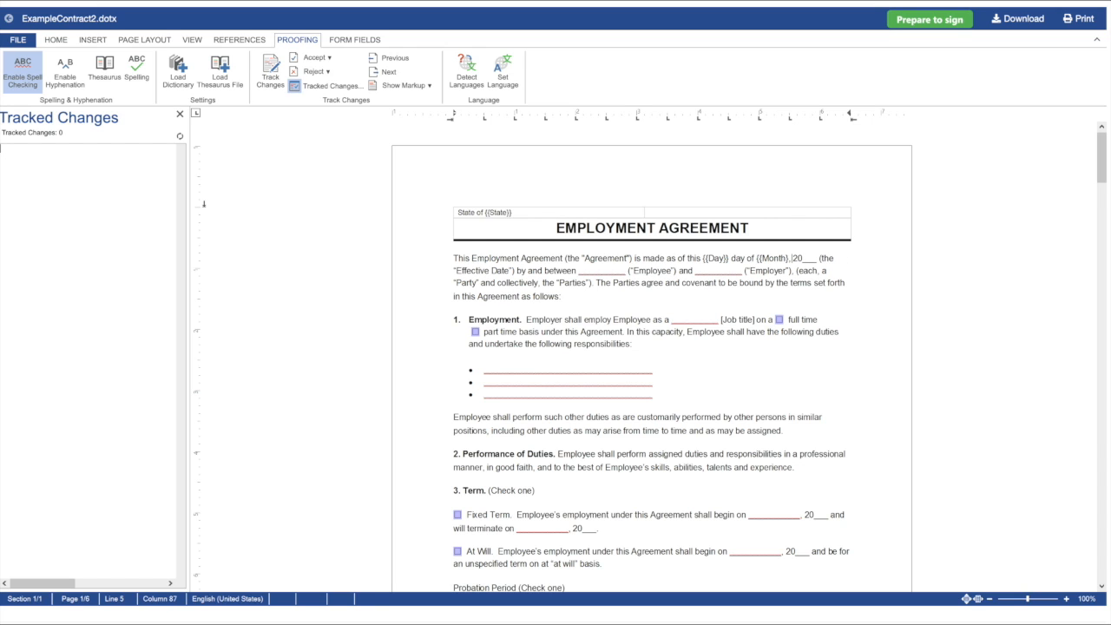
pyautogui.moveTo(798, 259); pyautogui.dragTo(821, 259)
pyautogui.write('{{Year}}')
# Step: Save the edited template document
pyautogui.click(12, 42)
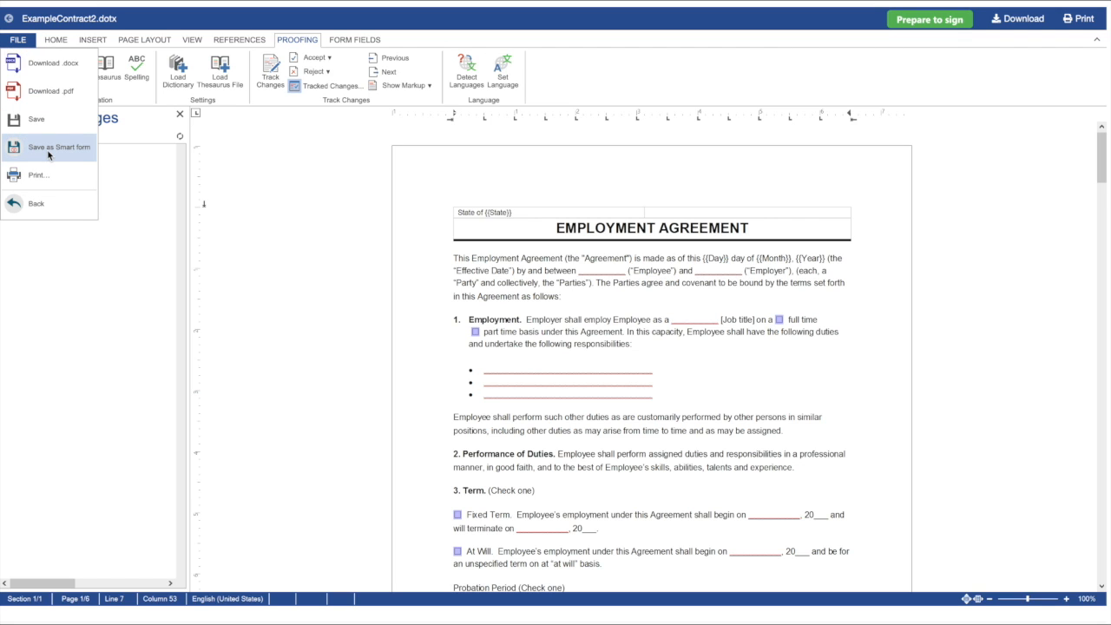
pyautogui.click(39, 119)
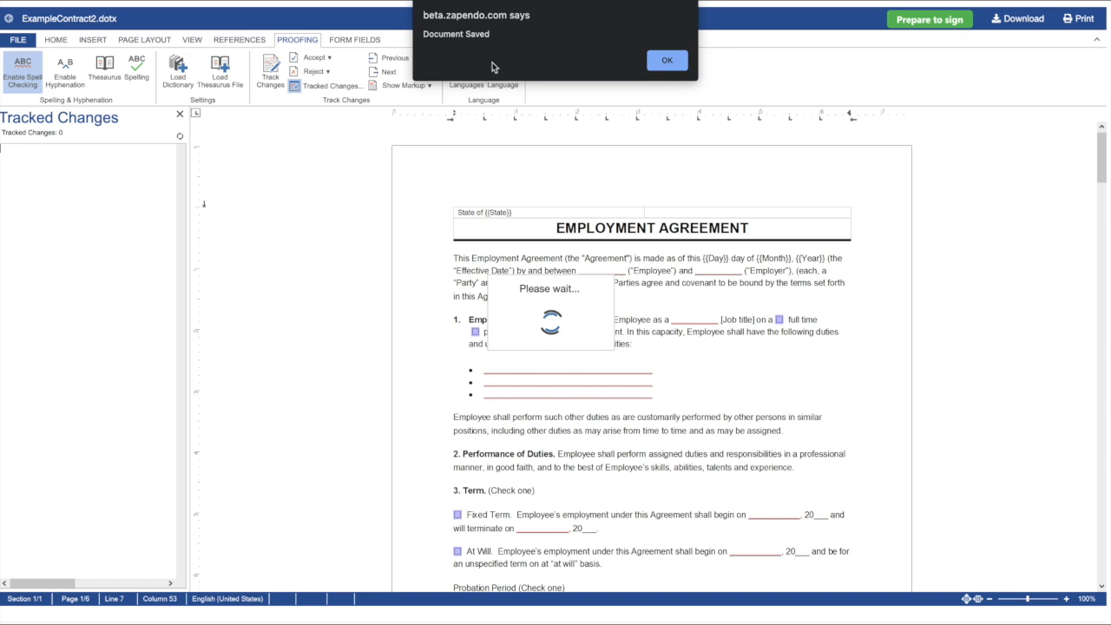
pyautogui.click(681, 61)
# Step: Save the document as a smart form and return to the Templates list
pyautogui.click(17, 39)
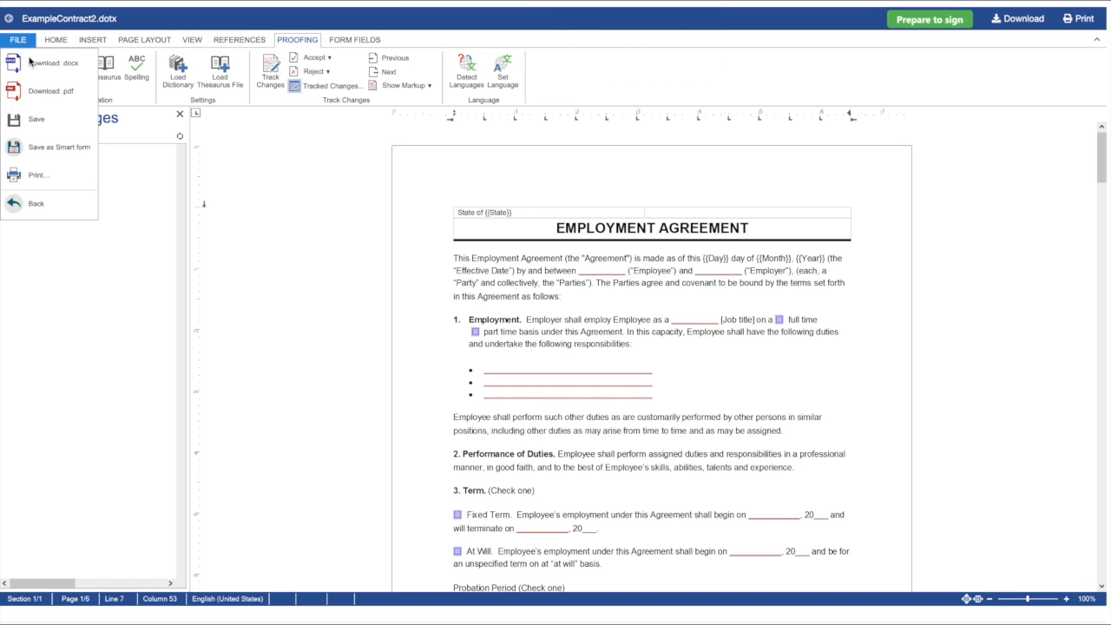
pyautogui.click(43, 147)
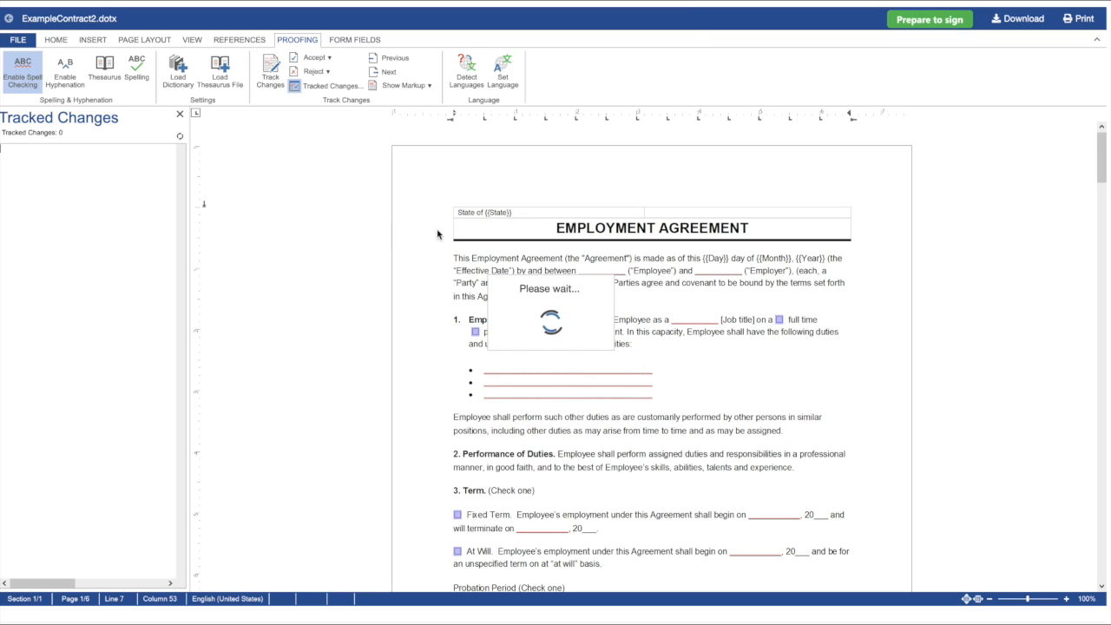
pyautogui.click(679, 63)
pyautogui.click(673, 64)
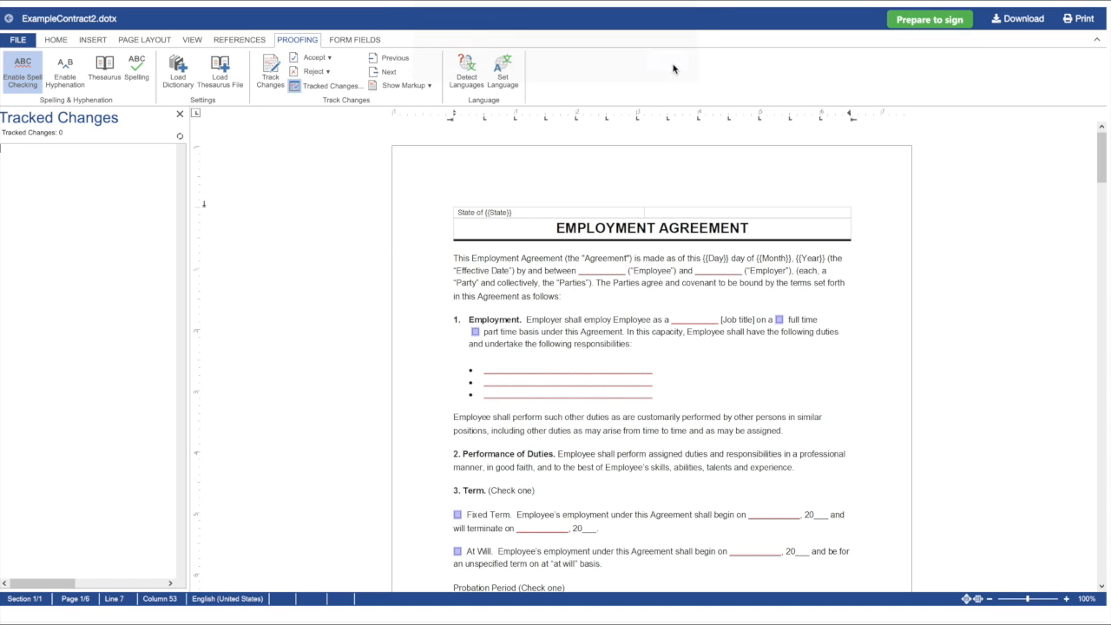
pyautogui.click(8, 18)
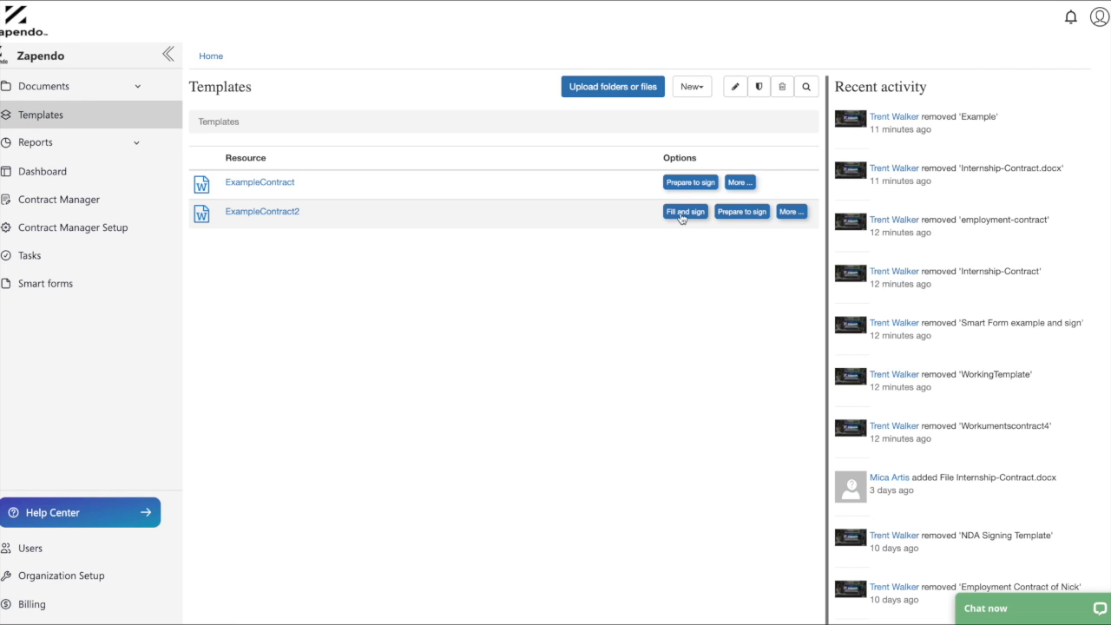
# Step: Open the fill-and-sign form of ExampleContract2 and enter California as the State
pyautogui.click(730, 218)
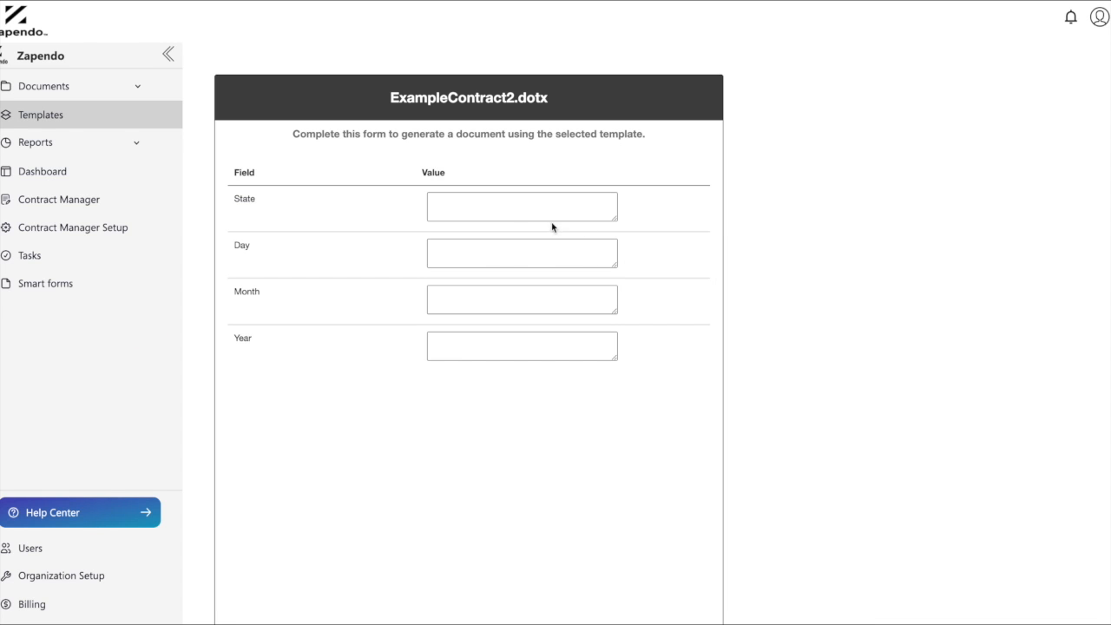
pyautogui.click(518, 210)
pyautogui.write('C')
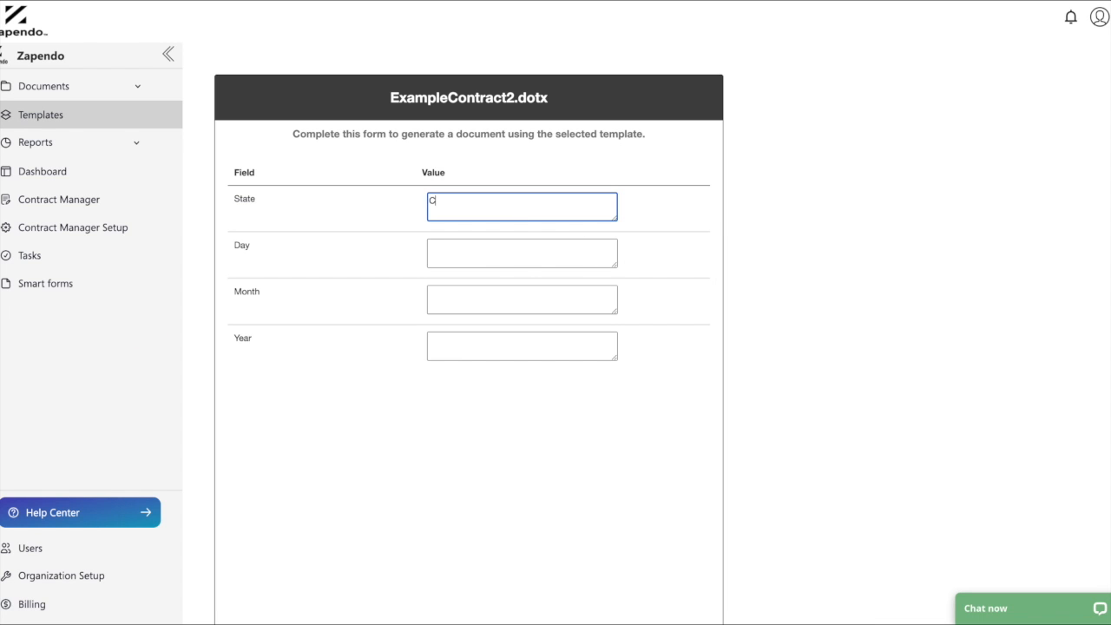
pyautogui.write('alifornia')
pyautogui.doubleClick(234, 199)
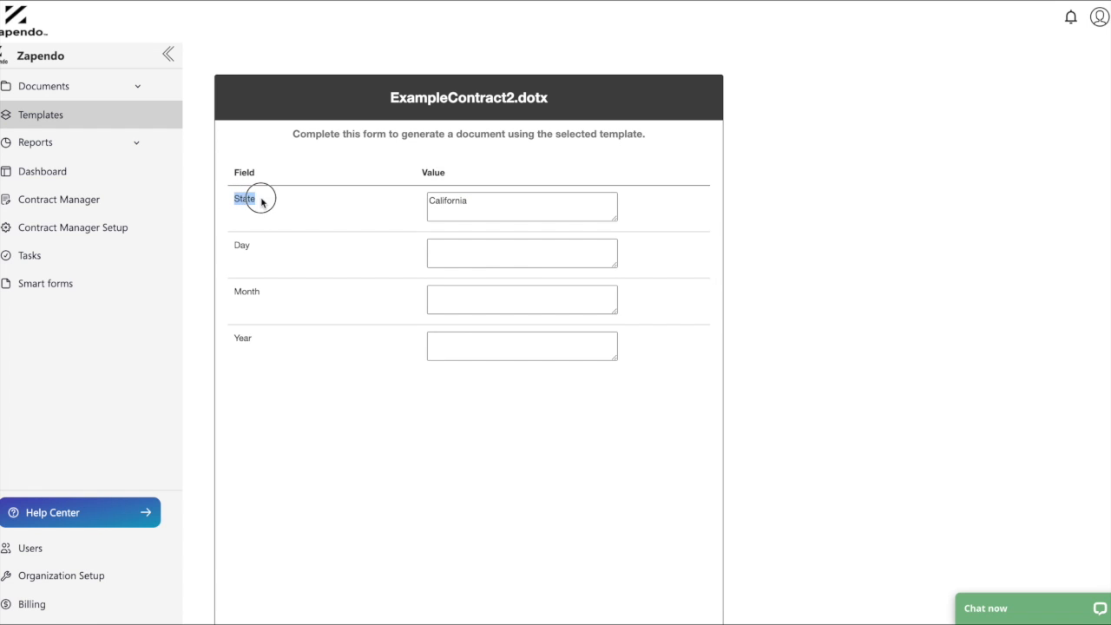
pyautogui.doubleClick(240, 245)
pyautogui.doubleClick(249, 291)
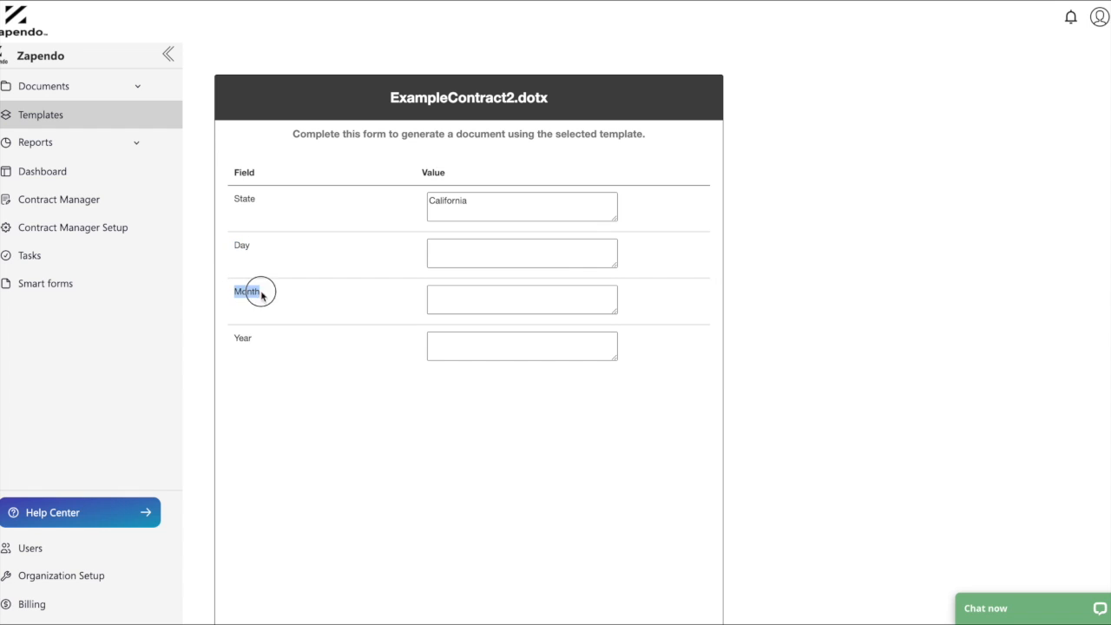
pyautogui.click(246, 339)
# Step: Set Day to 02, Month to July and Year to 2021, and continue to the signing recipients
pyautogui.click(444, 245)
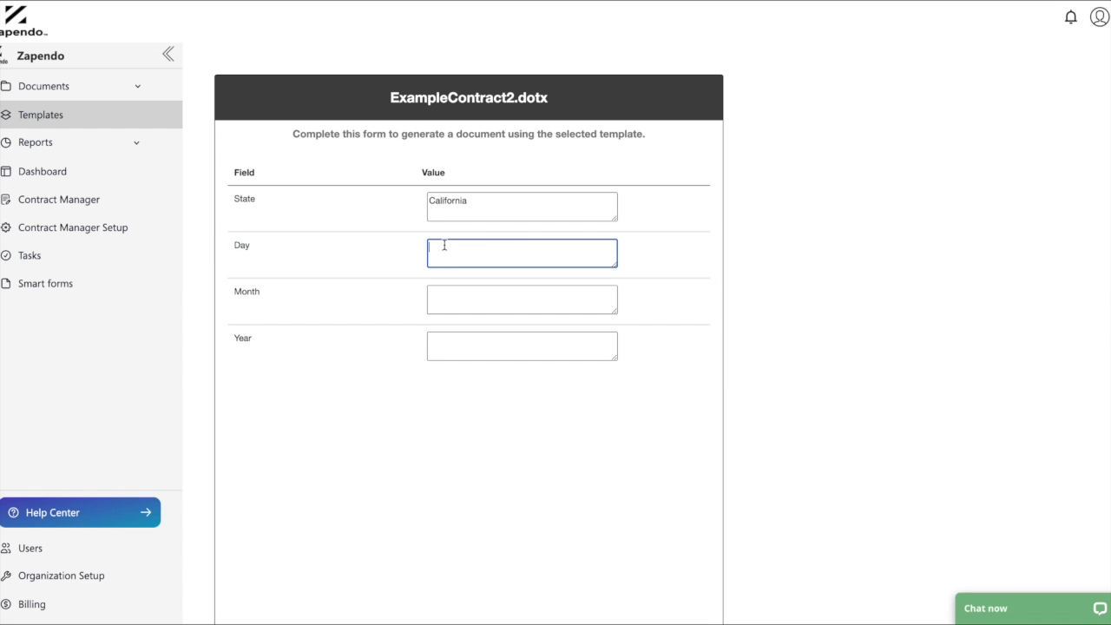
pyautogui.write('02')
pyautogui.press('Tab')
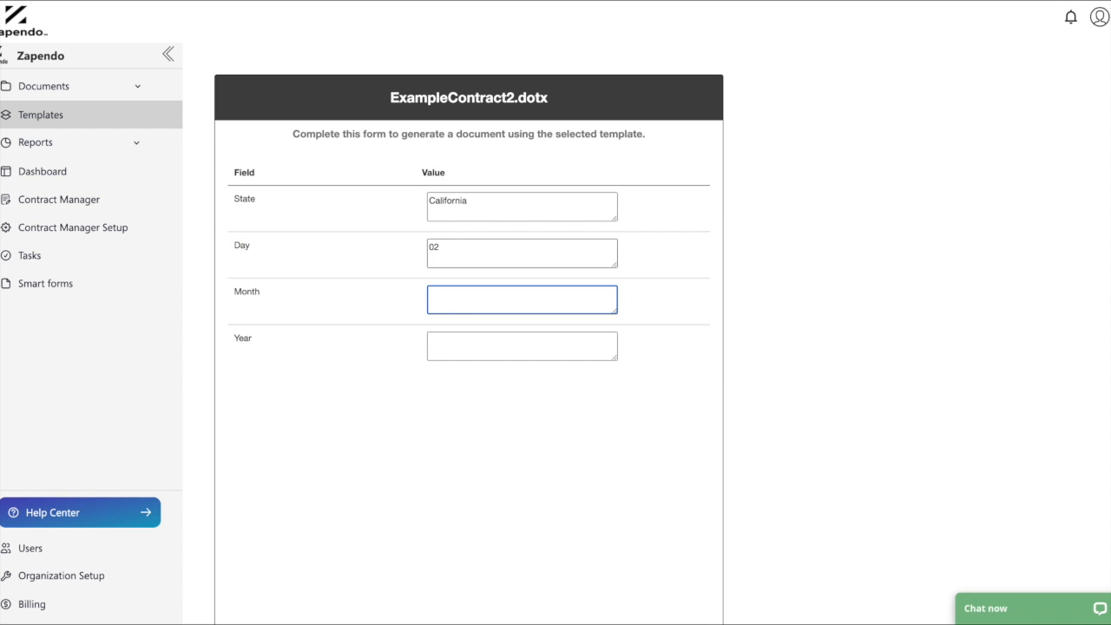
pyautogui.click(477, 347)
pyautogui.write('2021')
pyautogui.click(477, 395)
pyautogui.scroll(-3, 539, 379)
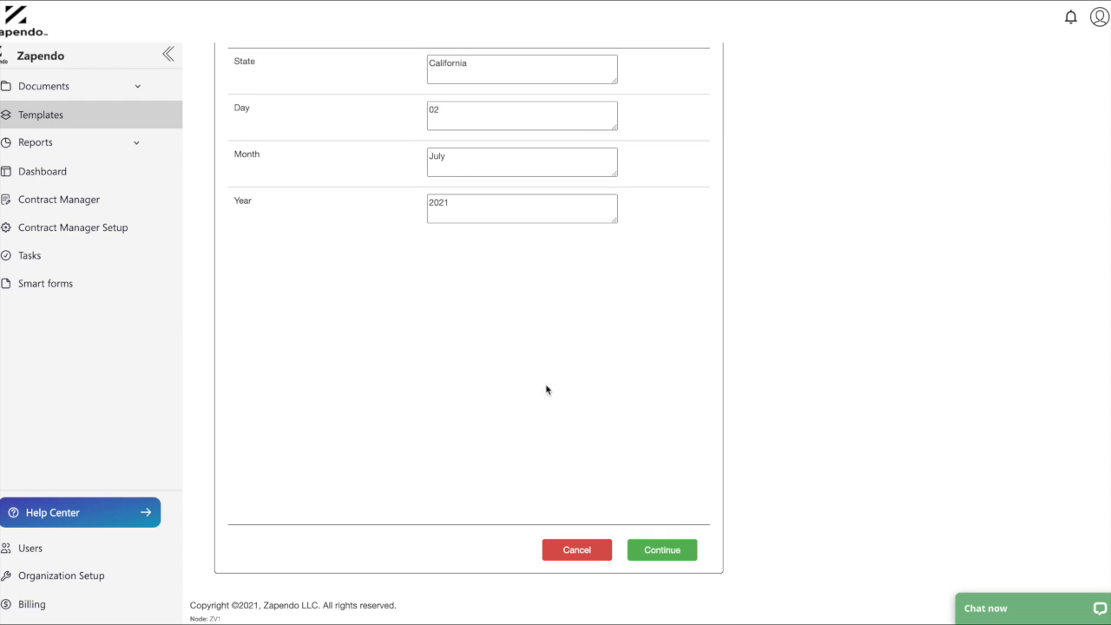
pyautogui.click(682, 554)
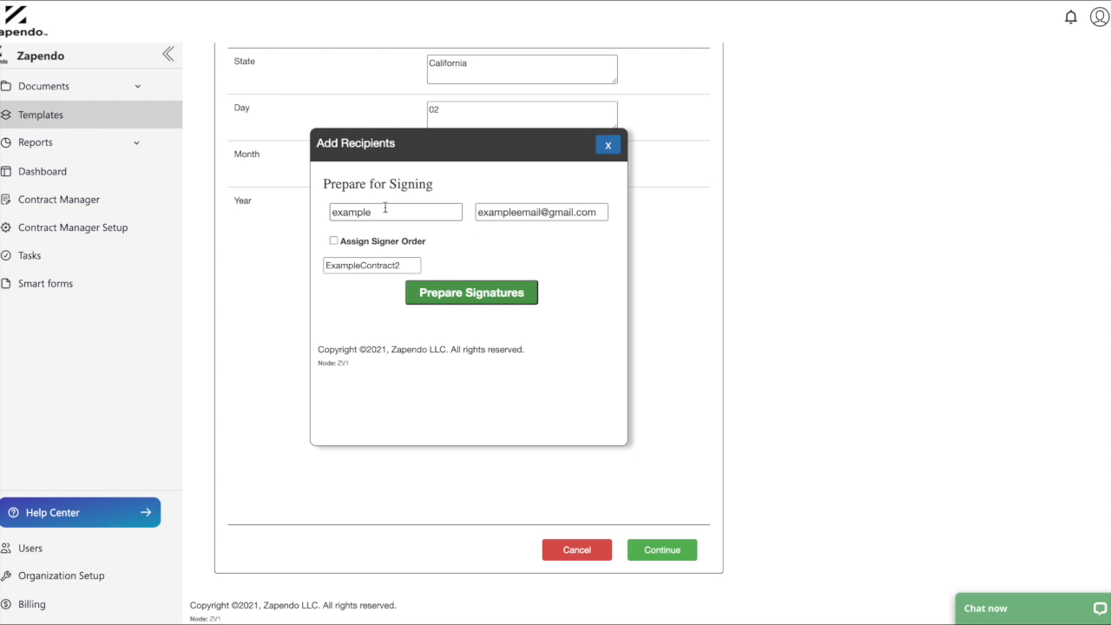
# Step: Set the recipient name to Client Name, fill in the recipient's e-mail, and prepare the signatures for ExampleContract2
pyautogui.moveTo(404, 215); pyautogui.dragTo(319, 218)
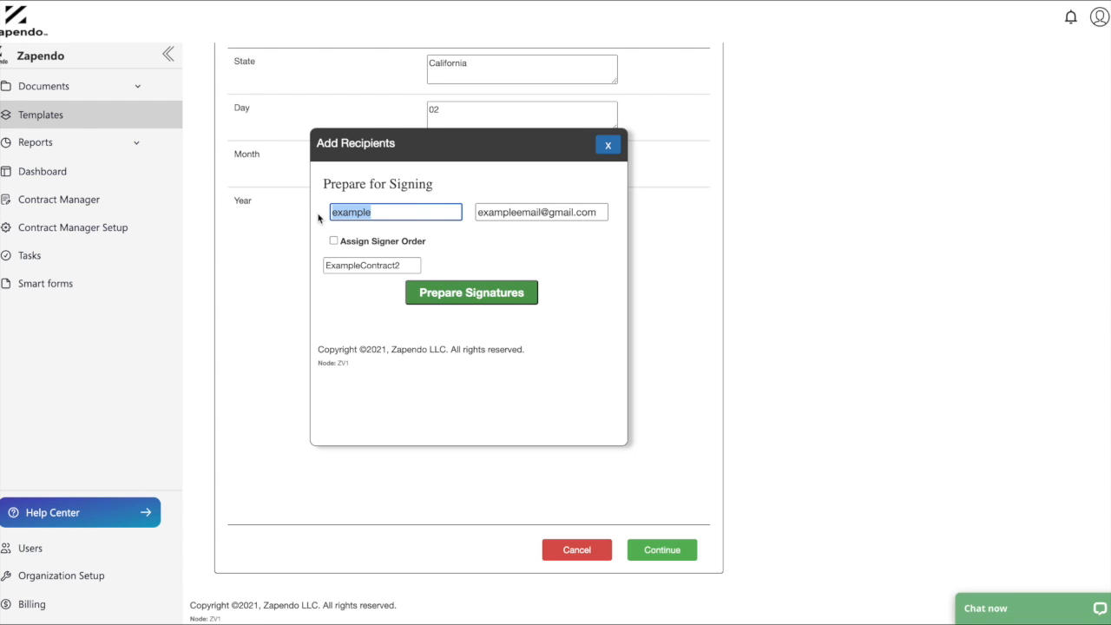
pyautogui.write('Client Name')
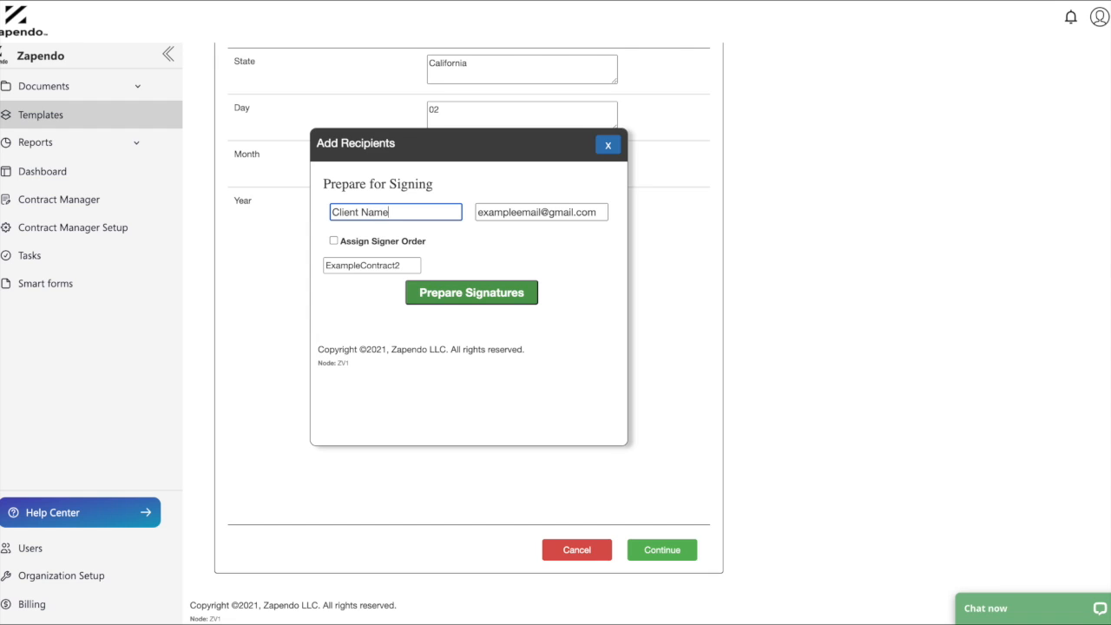
pyautogui.press('Tab')
pyautogui.write('cl')
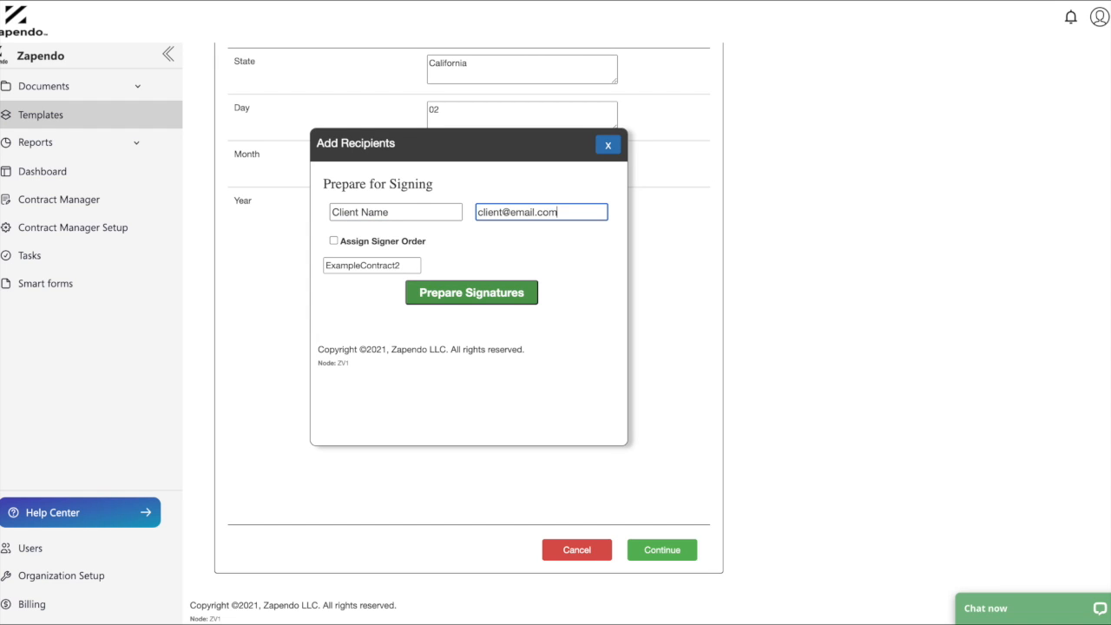
pyautogui.click(441, 302)
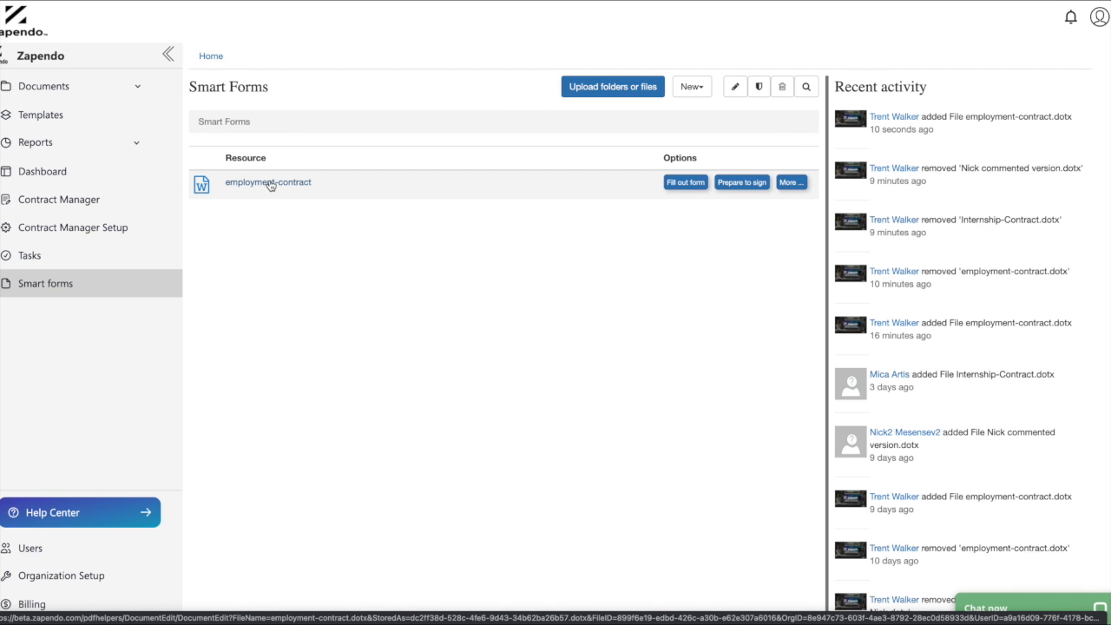
# Step: View the signing recipient options of the employment-contract smart form and close them without adding a recipient
pyautogui.click(726, 184)
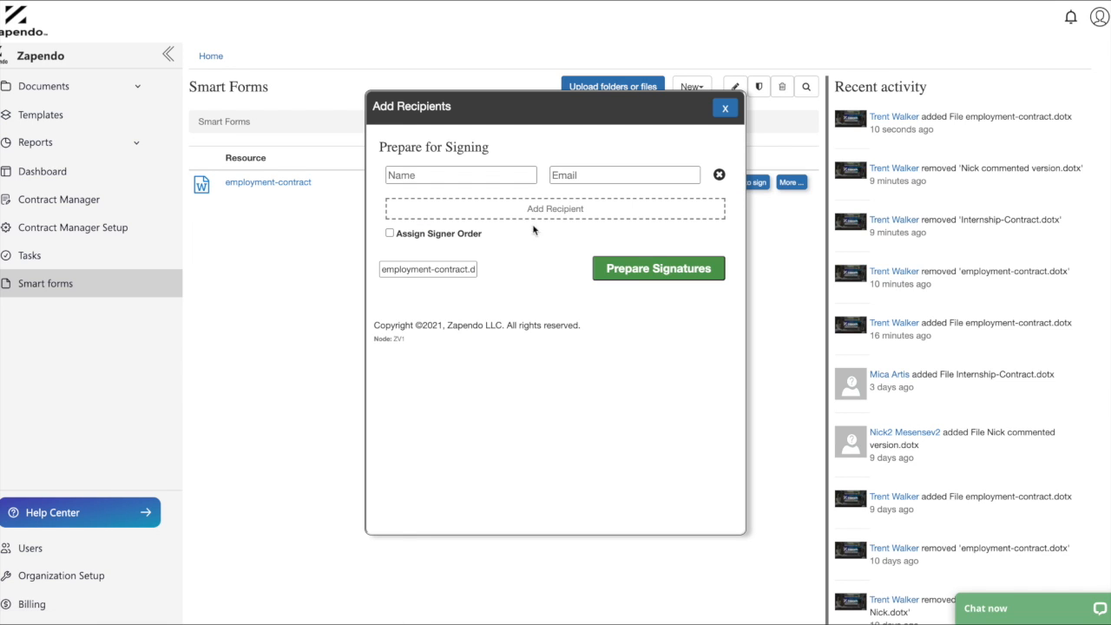
pyautogui.click(725, 107)
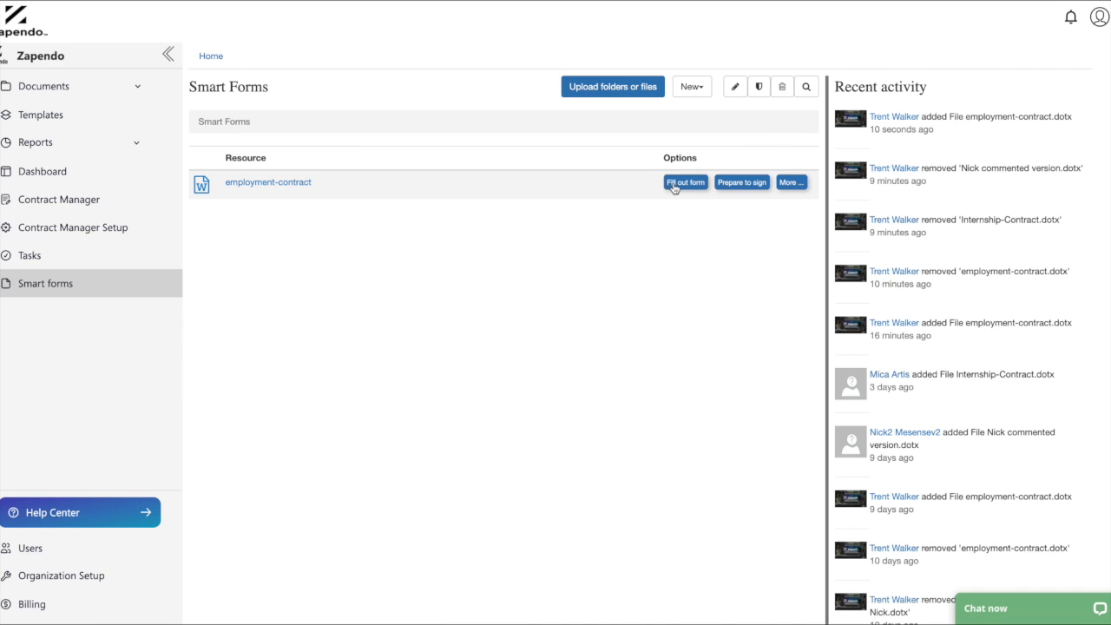
# Step: Open the employment-contract smart form for filling out, and enter California as the State and July as the Month
pyautogui.click(680, 186)
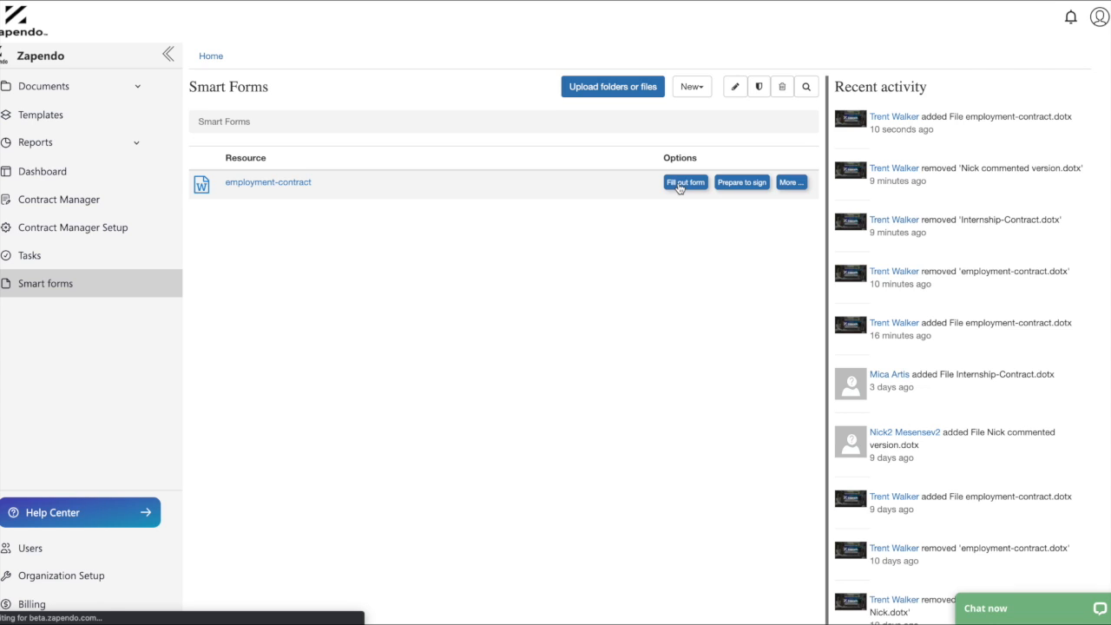
pyautogui.click(481, 213)
pyautogui.write('Cali')
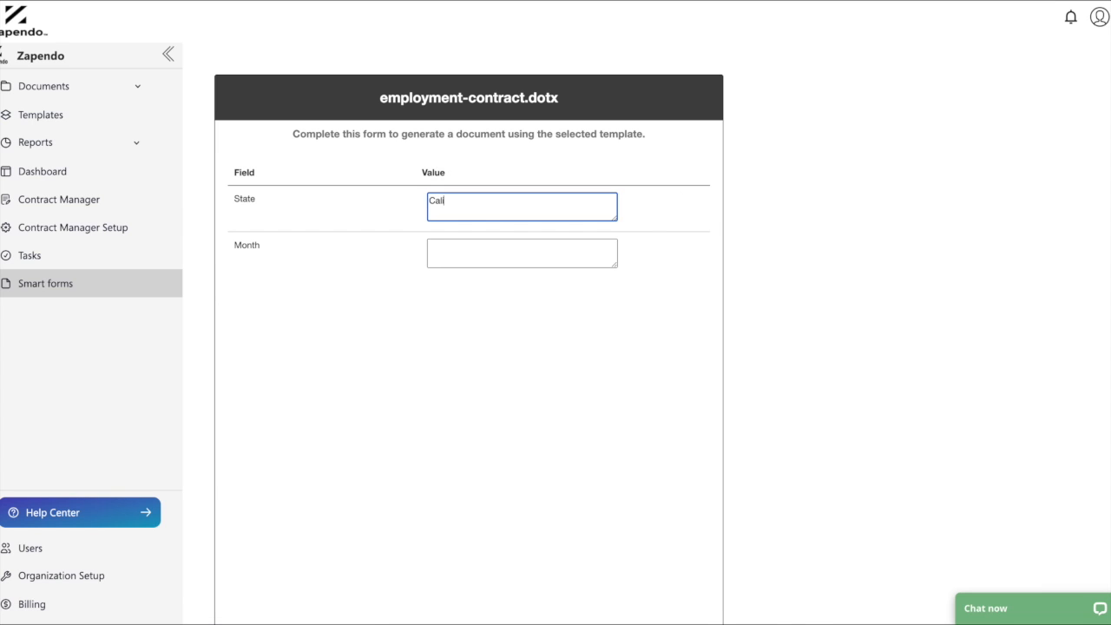
pyautogui.write('fornia')
pyautogui.press('Tab')
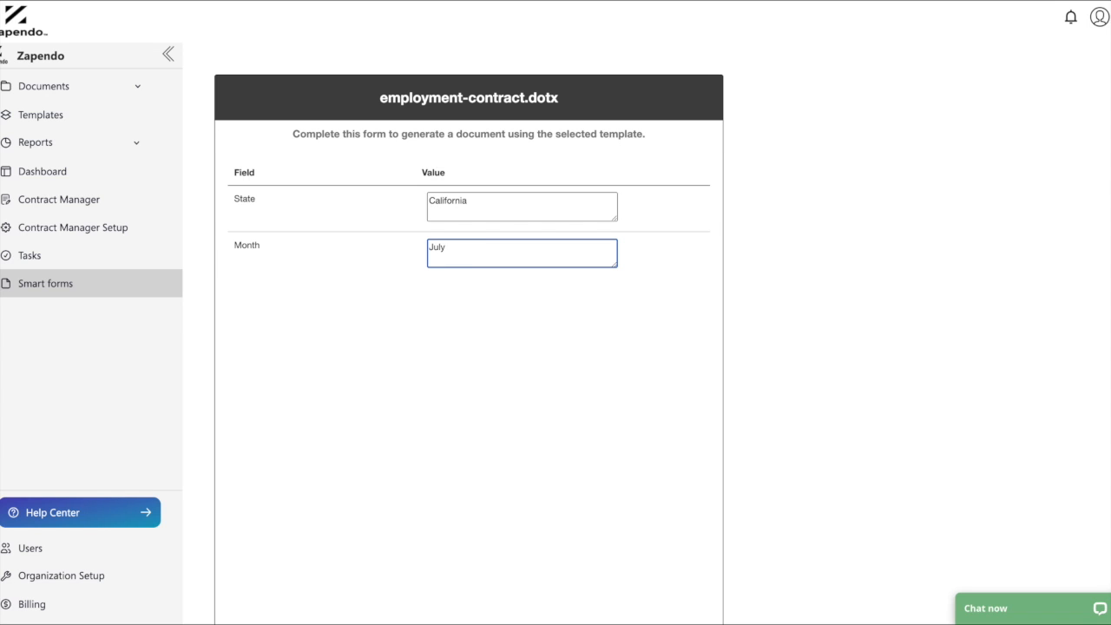
# Step: Proceed with the completed form and save the generated document in Smart Forms as New Document
pyautogui.click(521, 313)
pyautogui.scroll(-3, 612, 323)
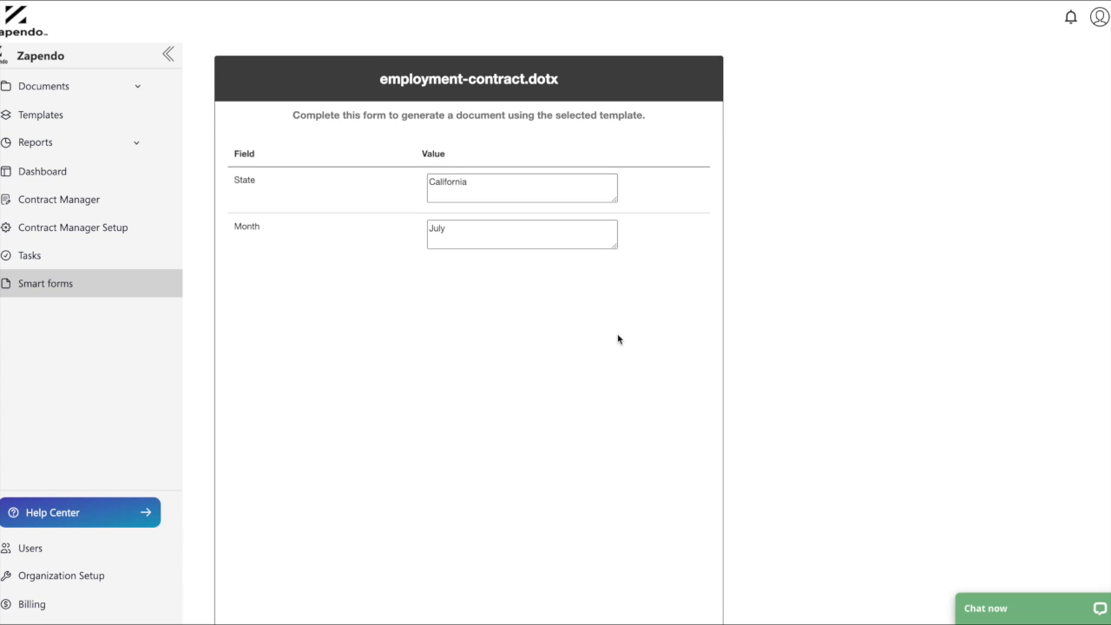
pyautogui.click(662, 549)
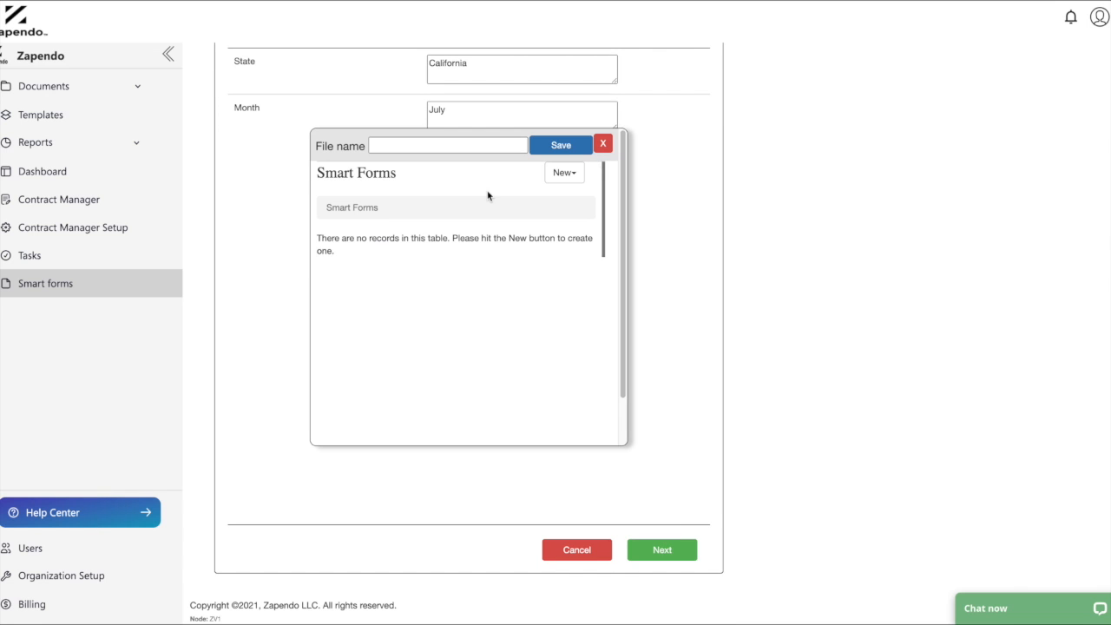
pyautogui.click(426, 147)
pyautogui.write('New Document')
pyautogui.press('Return')
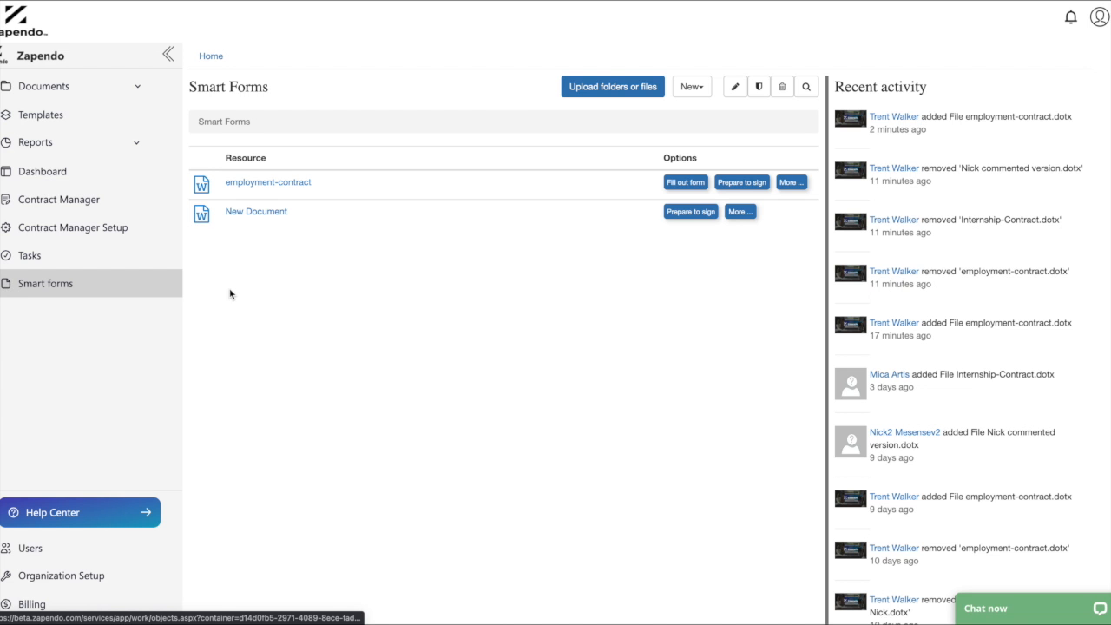